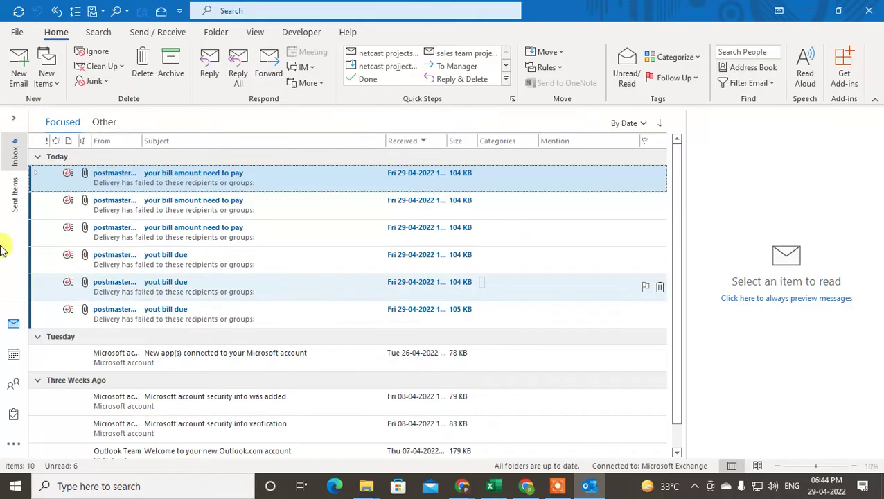
Dock the folder pane open beside the Inbox and bring the Gmail account's folders into view
{"action": "left_click", "coordinate": [14, 121]}
{"action": "scroll", "coordinate": [68, 301], "scroll_direction": "down", "scroll_amount": 1}
{"action": "scroll", "coordinate": [67, 301], "scroll_direction": "up", "scroll_amount": 1}
{"action": "left_click", "coordinate": [143, 115]}
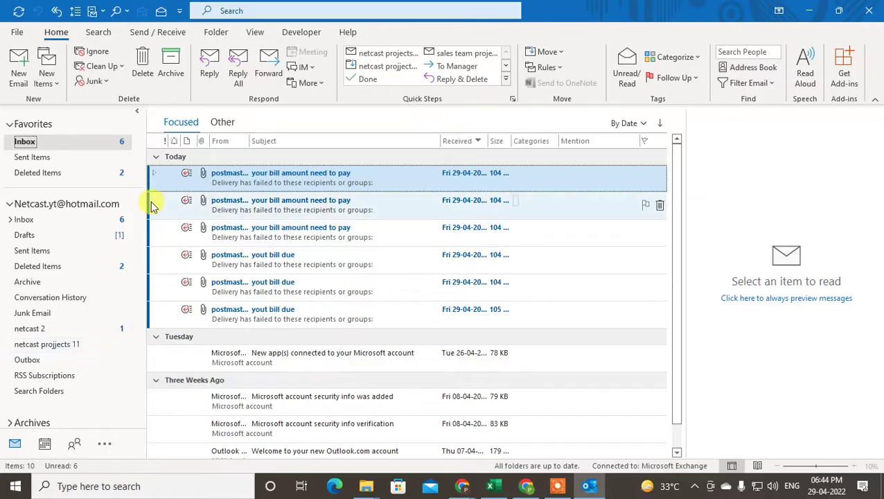
{"action": "left_click_drag", "start_coordinate": [138, 217], "coordinate": [136, 389]}
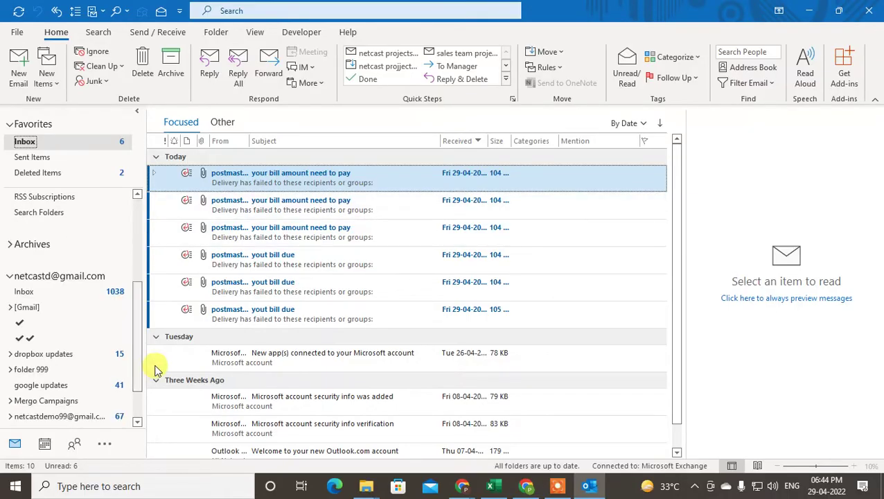
Switch the navigation pane to the full Folders list
{"action": "left_click", "coordinate": [104, 447]}
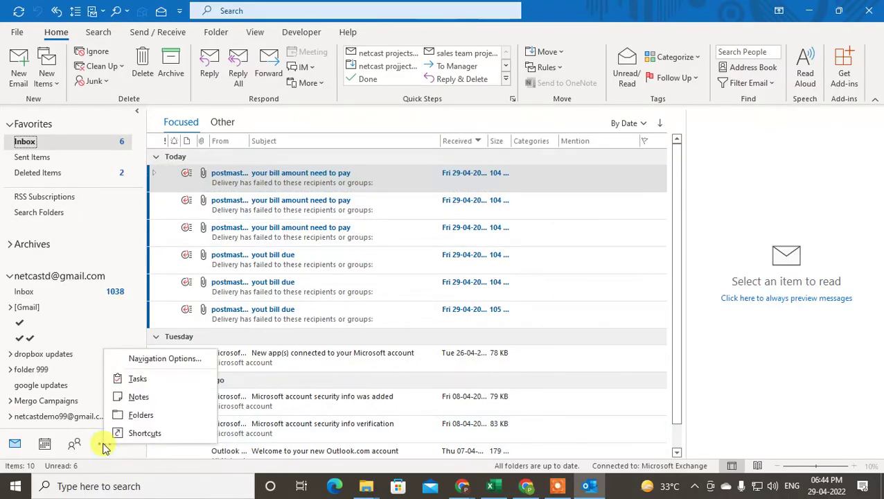
{"action": "left_click", "coordinate": [142, 414]}
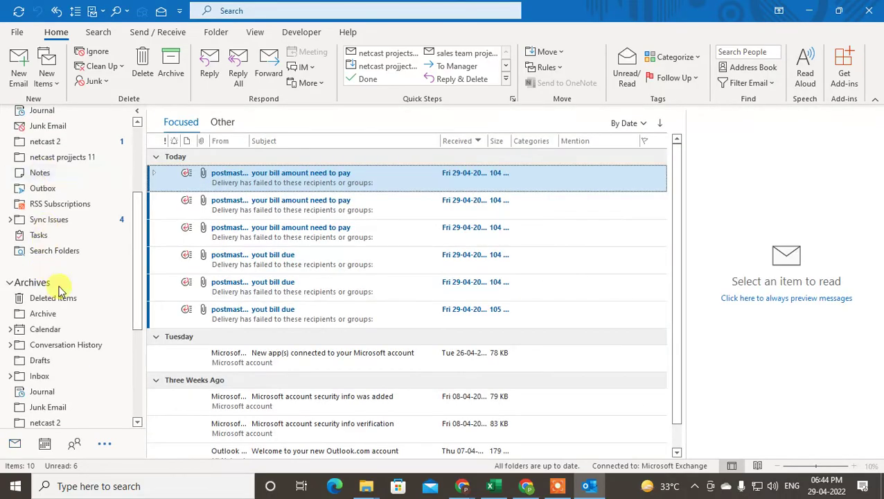
{"action": "scroll", "coordinate": [69, 295], "scroll_direction": "down", "scroll_amount": 4}
{"action": "scroll", "coordinate": [74, 287], "scroll_direction": "up", "scroll_amount": 3}
{"action": "scroll", "coordinate": [74, 287], "scroll_direction": "up", "scroll_amount": 2}
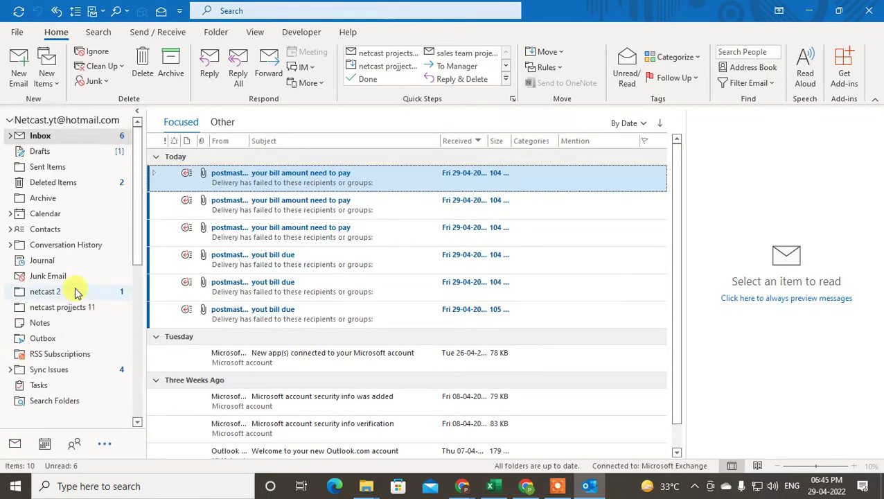
Collapse the Hotmail account's folder tree and the Archives group
{"action": "left_click", "coordinate": [9, 120]}
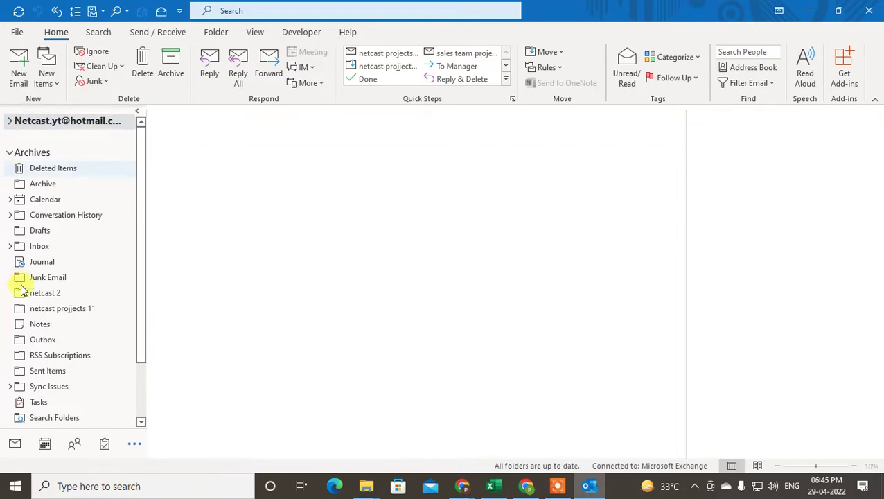
{"action": "scroll", "coordinate": [18, 343], "scroll_direction": "down", "scroll_amount": 3}
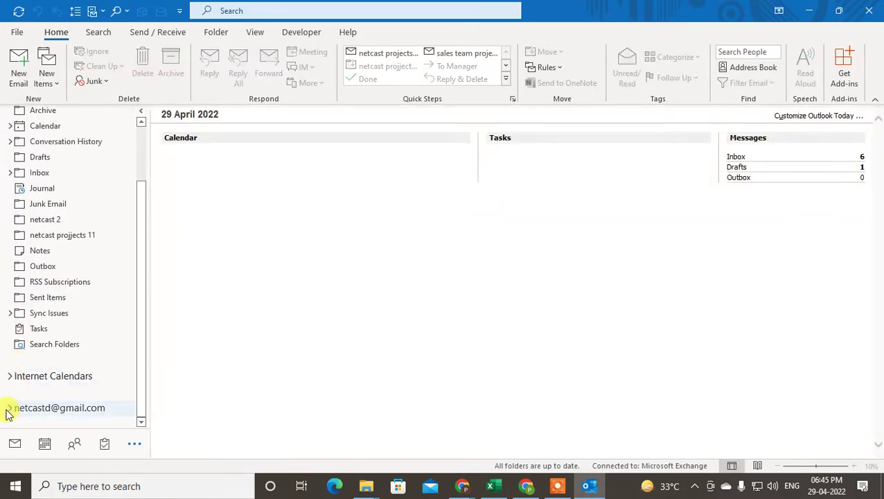
{"action": "scroll", "coordinate": [65, 241], "scroll_direction": "up", "scroll_amount": 5}
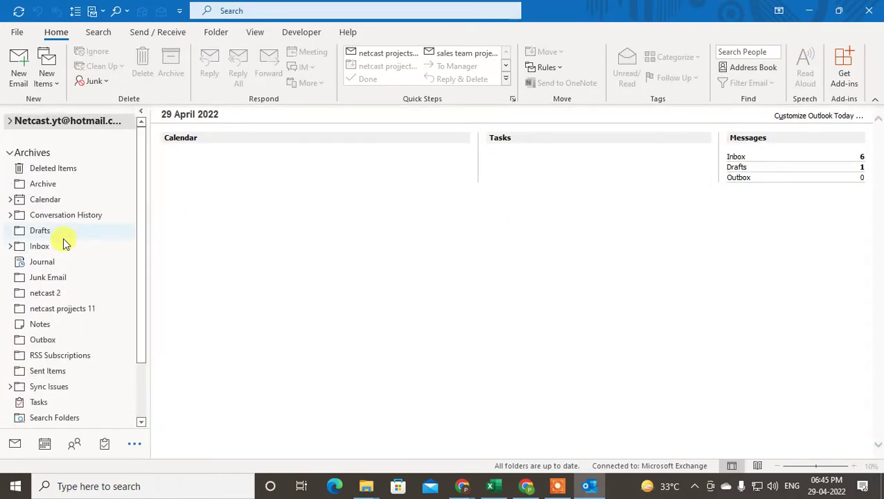
{"action": "left_click", "coordinate": [9, 153]}
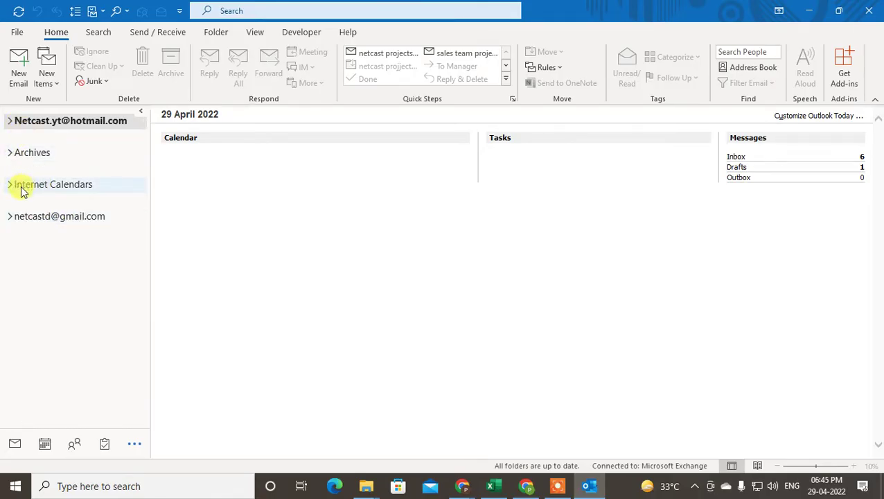
Minimize the folder pane to a strip and expand the Hotmail account's folders in its flyout
{"action": "left_click", "coordinate": [141, 111]}
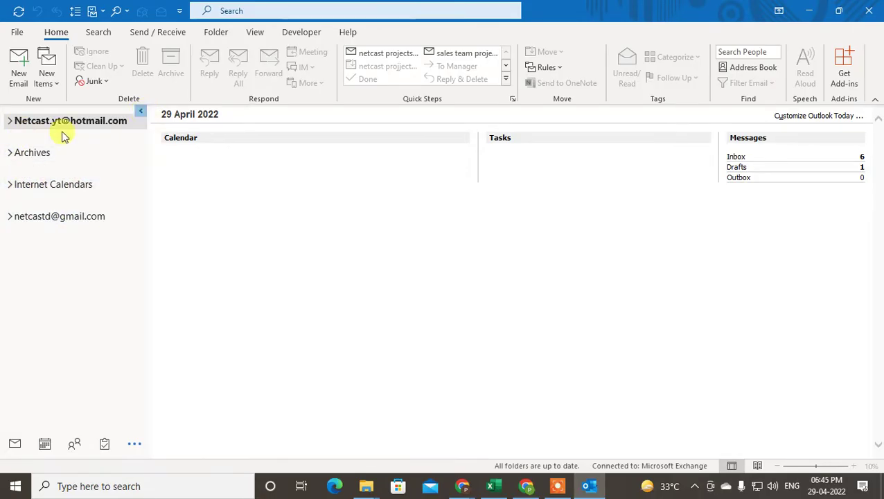
{"action": "left_click", "coordinate": [13, 123]}
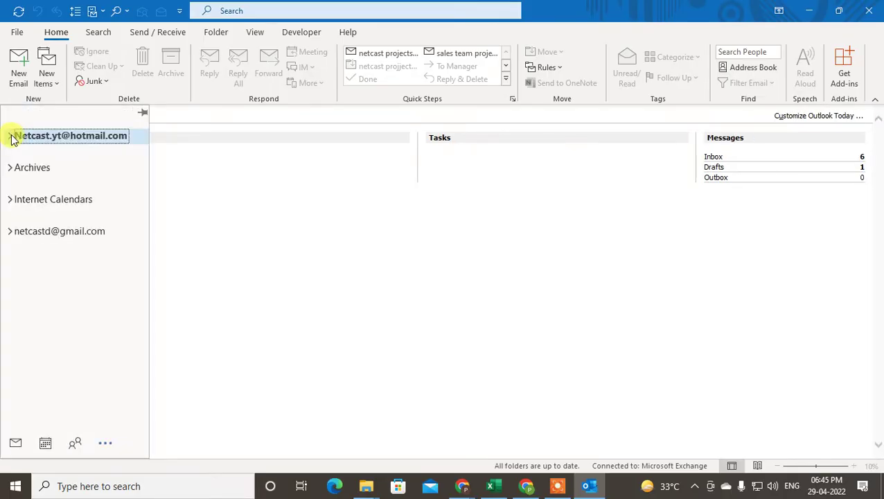
{"action": "left_click", "coordinate": [11, 138]}
{"action": "scroll", "coordinate": [59, 279], "scroll_direction": "down", "scroll_amount": 2}
{"action": "scroll", "coordinate": [61, 279], "scroll_direction": "up", "scroll_amount": 2}
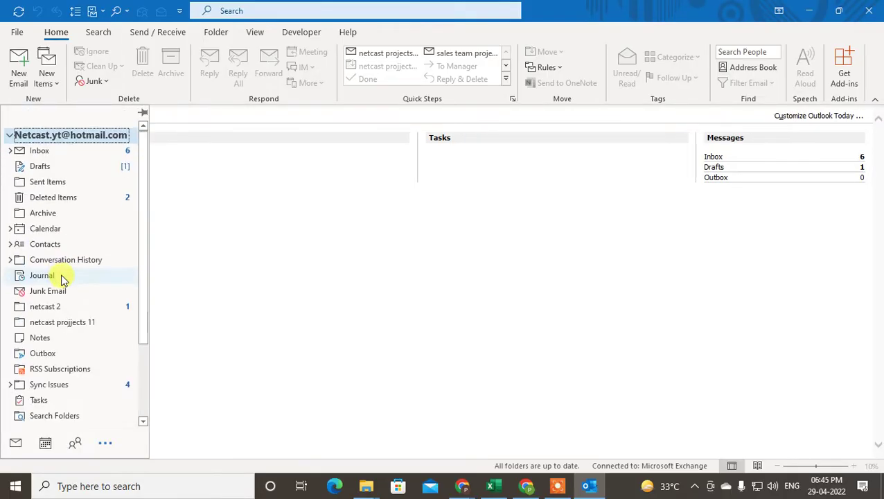
{"action": "left_click", "coordinate": [282, 229]}
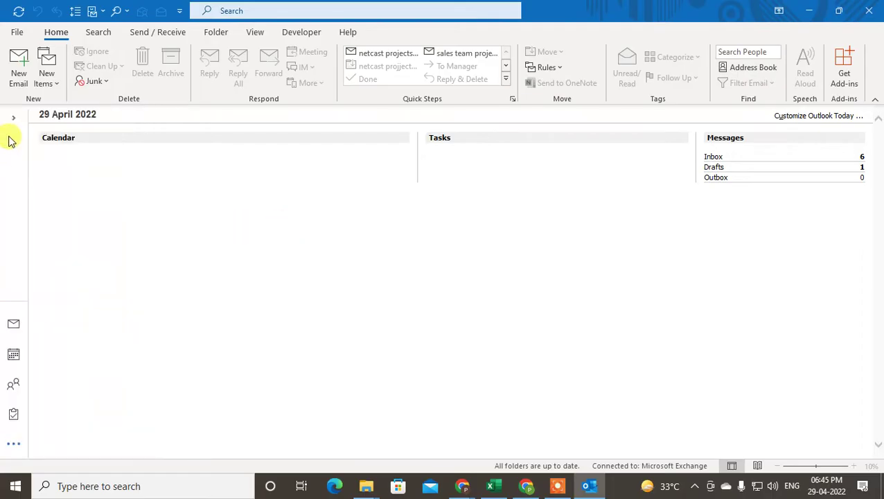
{"action": "left_click", "coordinate": [13, 117]}
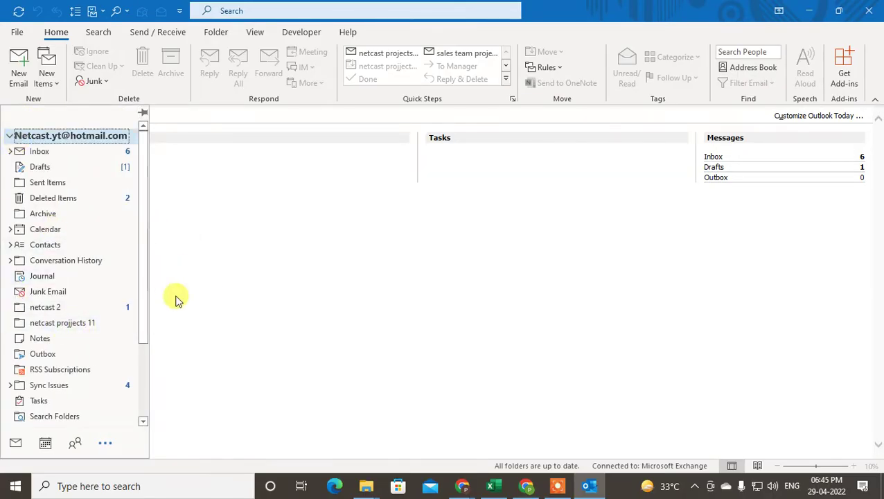
Set View > Folder Pane to Off and open the Inbox from Outlook Today
{"action": "left_click", "coordinate": [256, 32]}
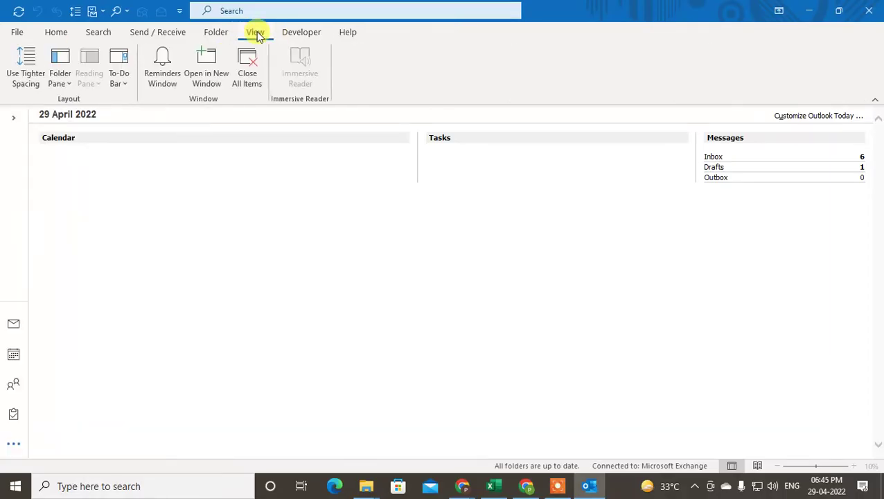
{"action": "left_click", "coordinate": [67, 89]}
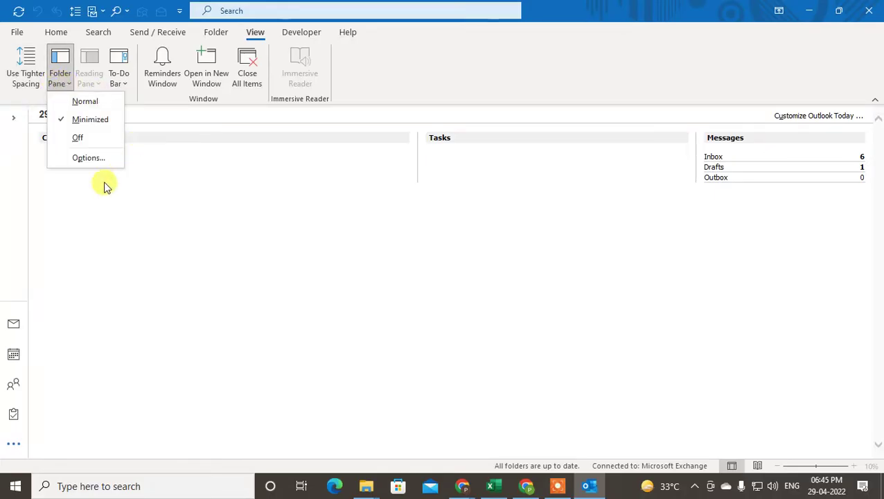
{"action": "left_click", "coordinate": [87, 138]}
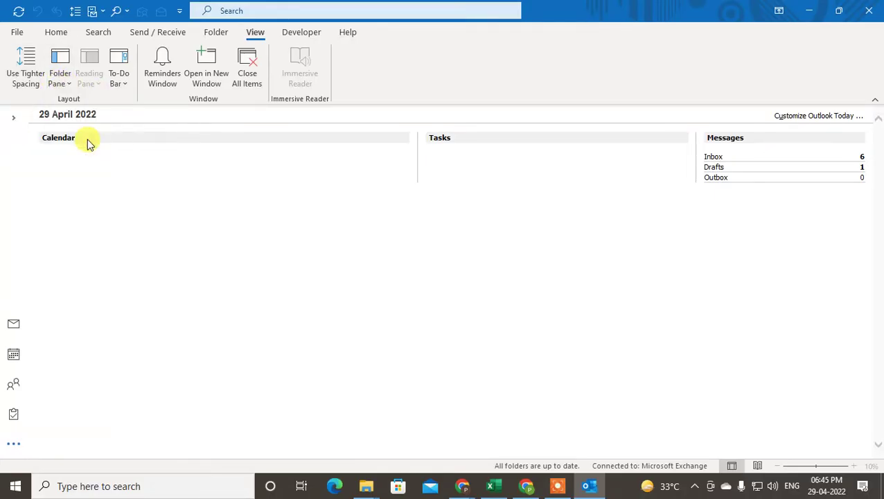
{"action": "left_click", "coordinate": [708, 158]}
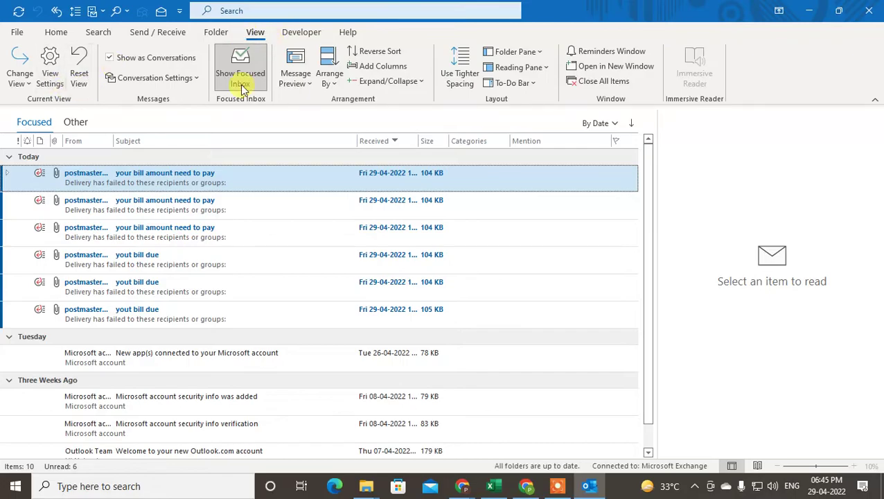
Set the folder pane back to Normal, listing the Hotmail folders from Inbox to Search Folders
{"action": "left_click", "coordinate": [537, 52]}
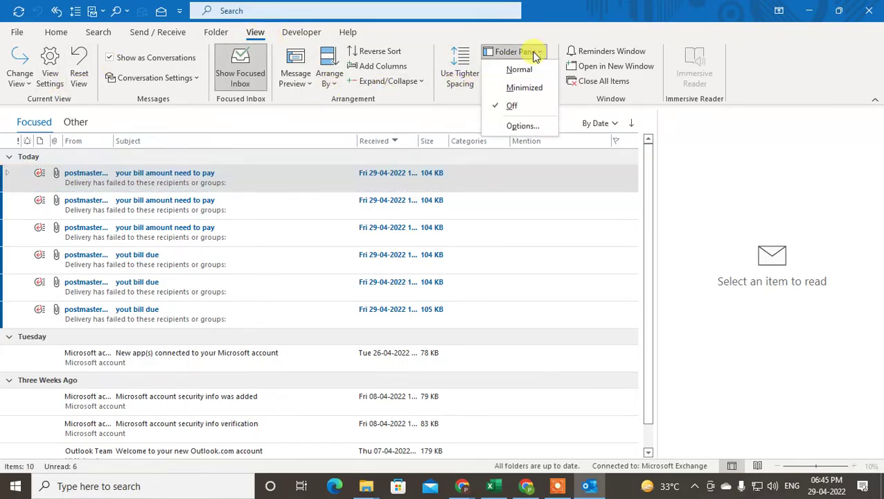
{"action": "left_click", "coordinate": [521, 70]}
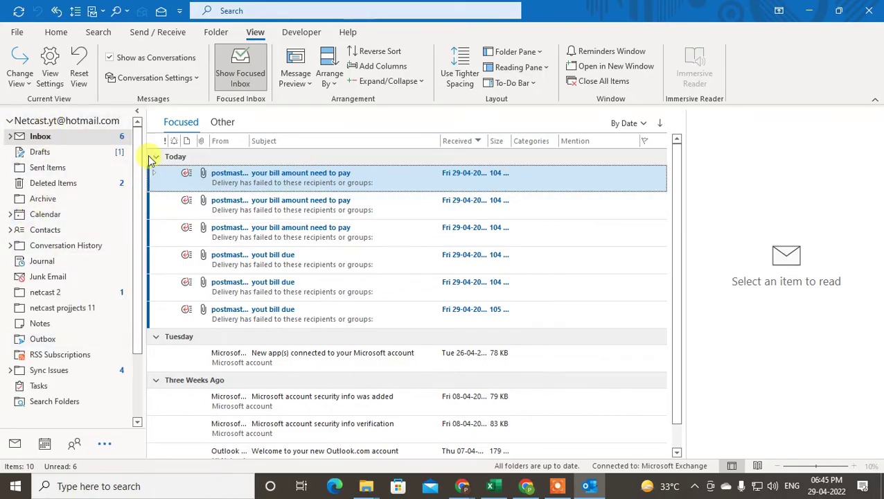
{"action": "left_click_drag", "start_coordinate": [139, 166], "coordinate": [132, 306]}
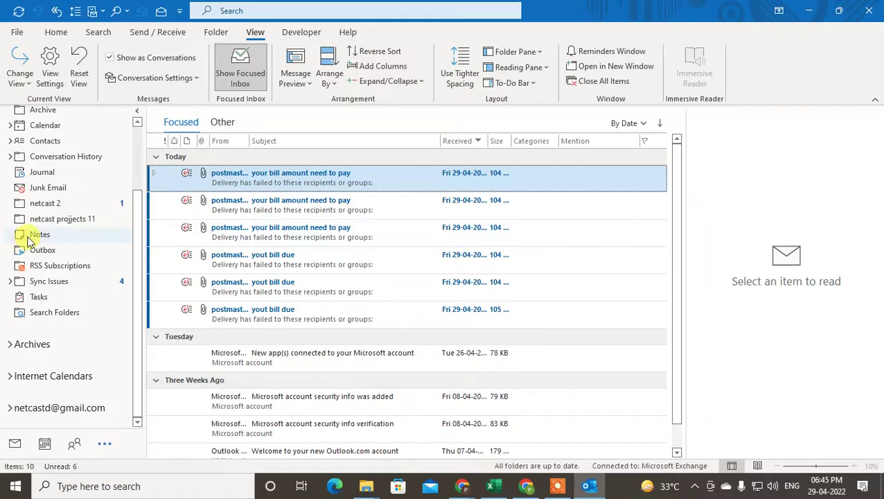
{"action": "scroll", "coordinate": [28, 230], "scroll_direction": "up", "scroll_amount": 5}
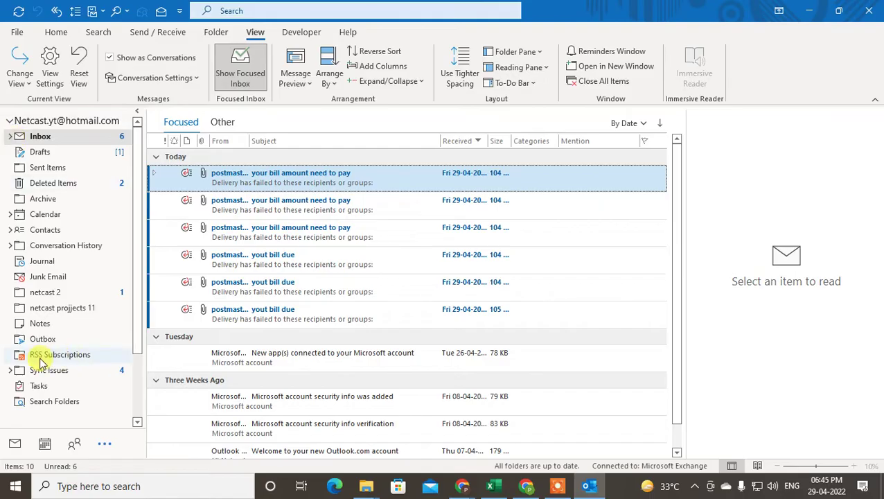
{"action": "left_click_drag", "start_coordinate": [139, 178], "coordinate": [98, 158]}
Select the Hotmail account, check its context menu, and open its Inbox
{"action": "left_click", "coordinate": [61, 122]}
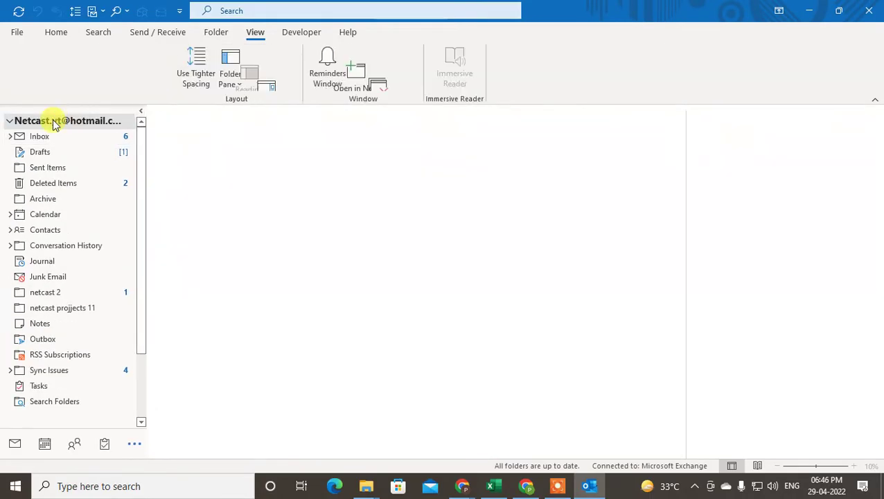
{"action": "right_click", "coordinate": [56, 122]}
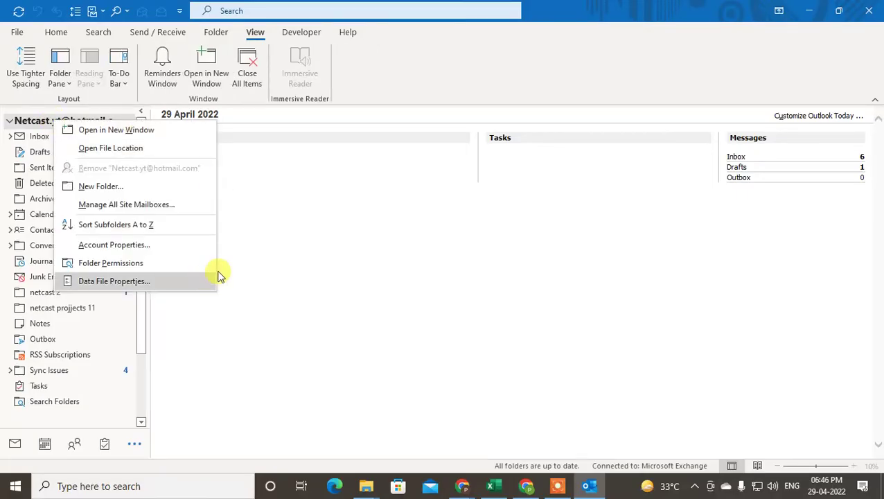
{"action": "left_click", "coordinate": [266, 235]}
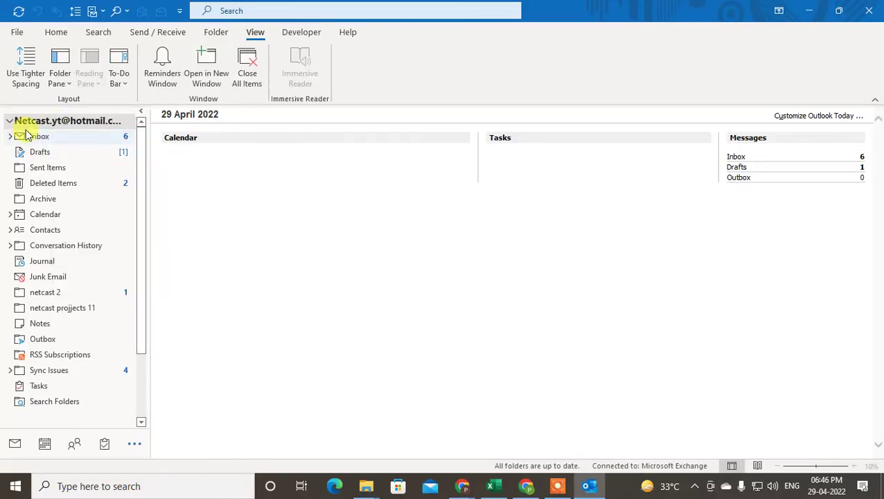
{"action": "right_click", "coordinate": [24, 120]}
{"action": "left_click", "coordinate": [214, 148]}
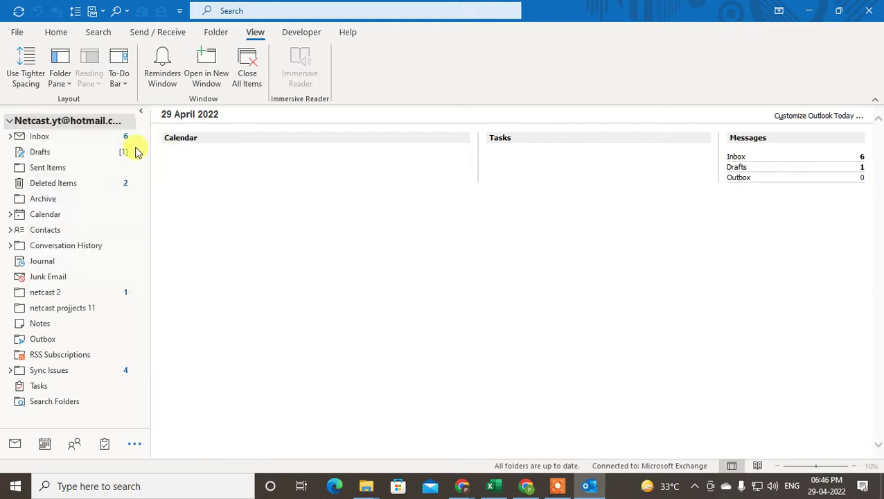
{"action": "left_click", "coordinate": [52, 137]}
{"action": "right_click", "coordinate": [52, 138]}
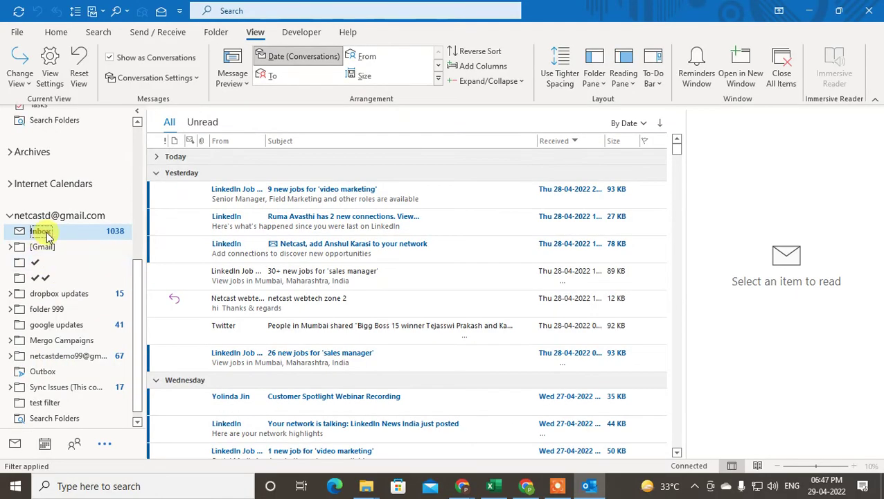
Open IMAP Folders... from the Gmail account's context menu
{"action": "right_click", "coordinate": [31, 216]}
{"action": "right_click", "coordinate": [33, 217]}
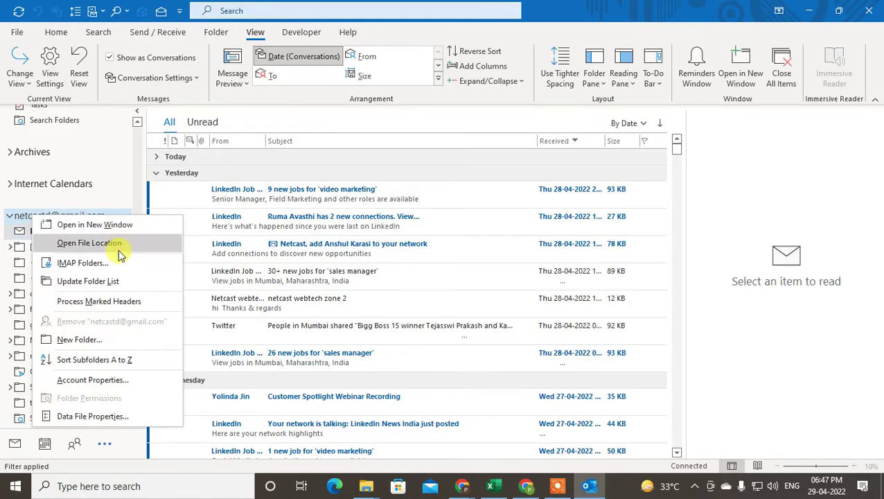
{"action": "left_click", "coordinate": [97, 268]}
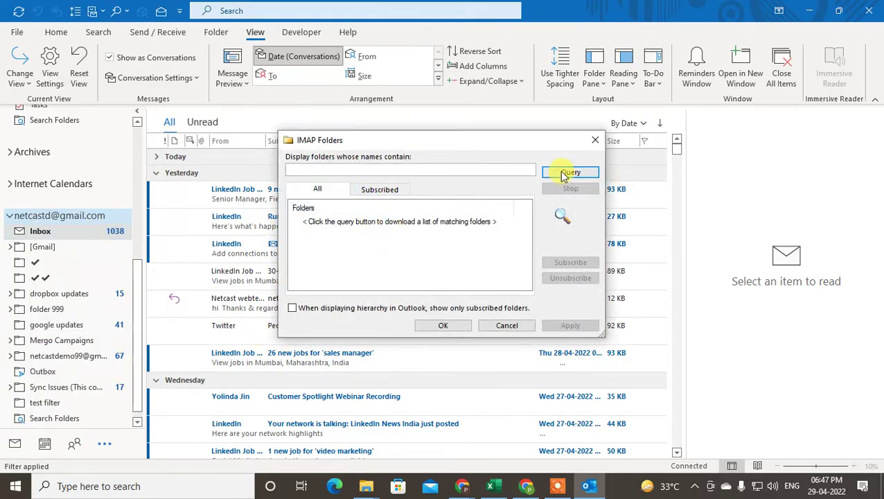
Query the Gmail account's IMAP folders and select [Gmail]/Important in the returned list
{"action": "left_click", "coordinate": [567, 173]}
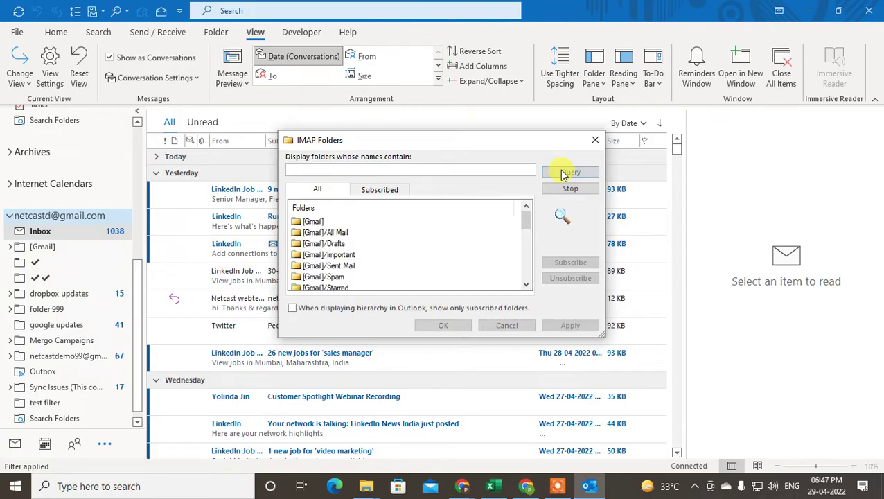
{"action": "scroll", "coordinate": [350, 247], "scroll_direction": "down", "scroll_amount": 3}
{"action": "scroll", "coordinate": [355, 250], "scroll_direction": "down", "scroll_amount": 5}
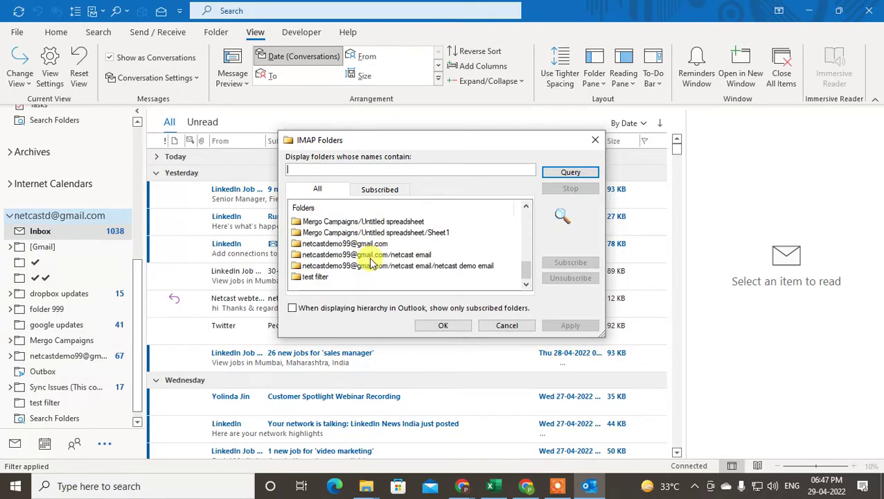
{"action": "scroll", "coordinate": [360, 270], "scroll_direction": "up", "scroll_amount": 8}
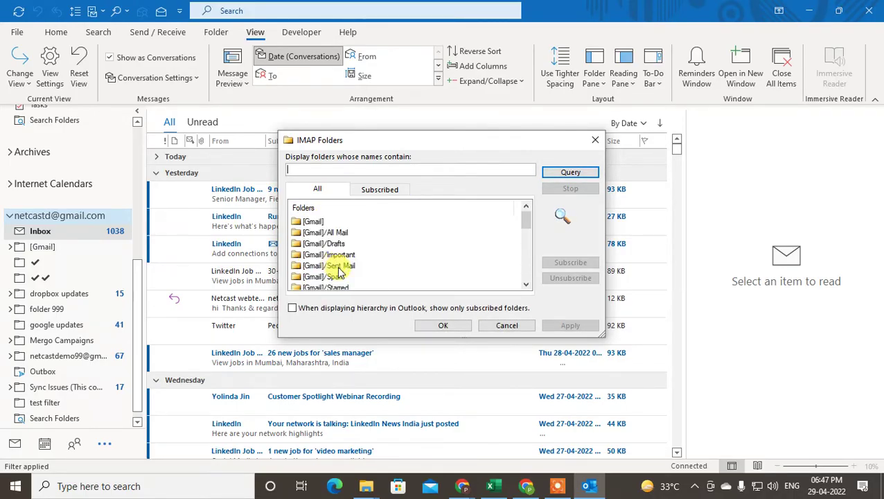
{"action": "scroll", "coordinate": [355, 276], "scroll_direction": "down", "scroll_amount": 1}
{"action": "scroll", "coordinate": [355, 275], "scroll_direction": "up", "scroll_amount": 1}
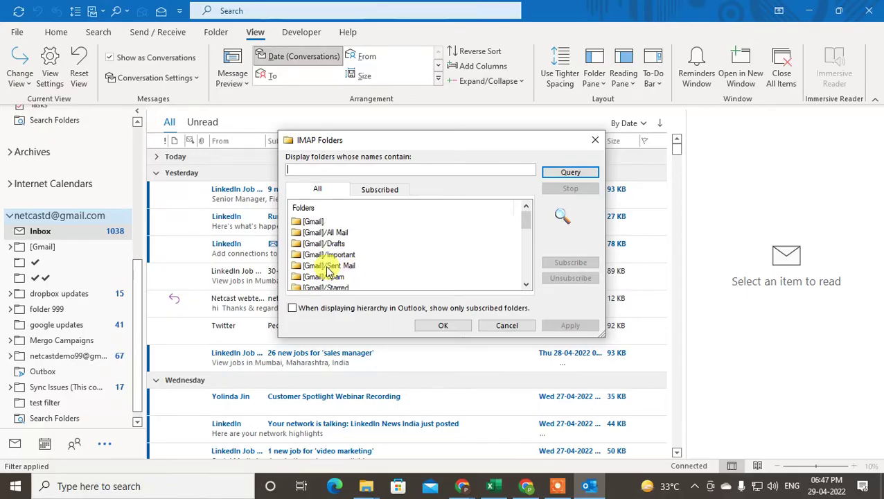
{"action": "left_click", "coordinate": [327, 254]}
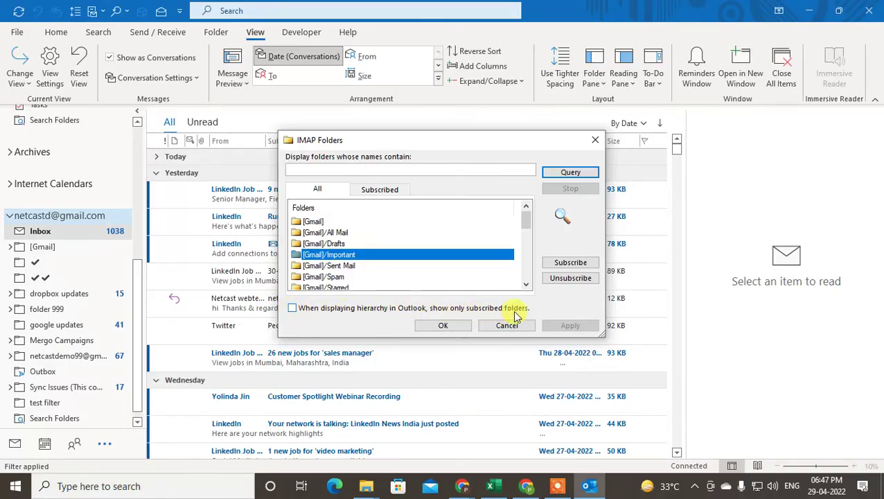
Subscribe to [Gmail]/Important, tick 'show only subscribed folders', and apply the change
{"action": "left_click", "coordinate": [572, 264]}
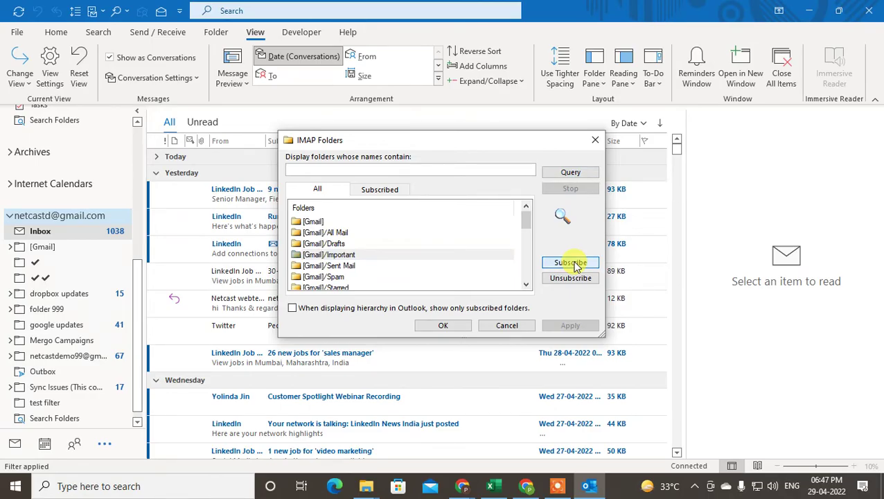
{"action": "left_click", "coordinate": [292, 308]}
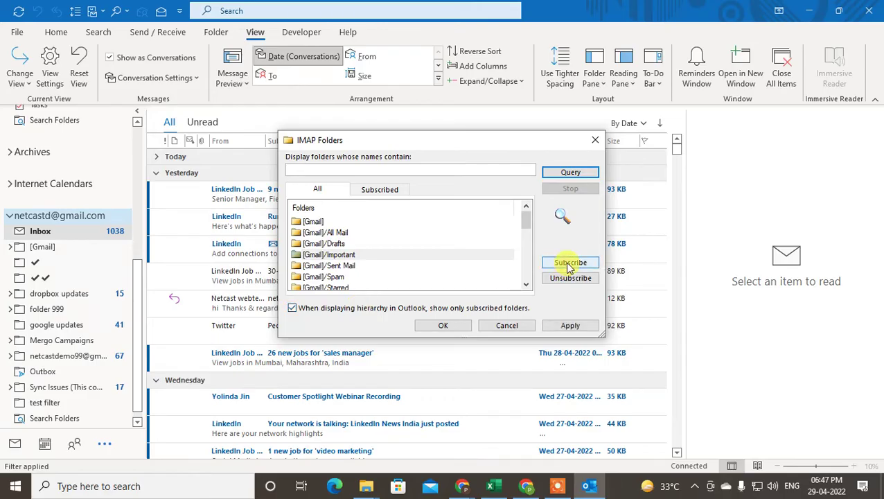
{"action": "left_click", "coordinate": [346, 254]}
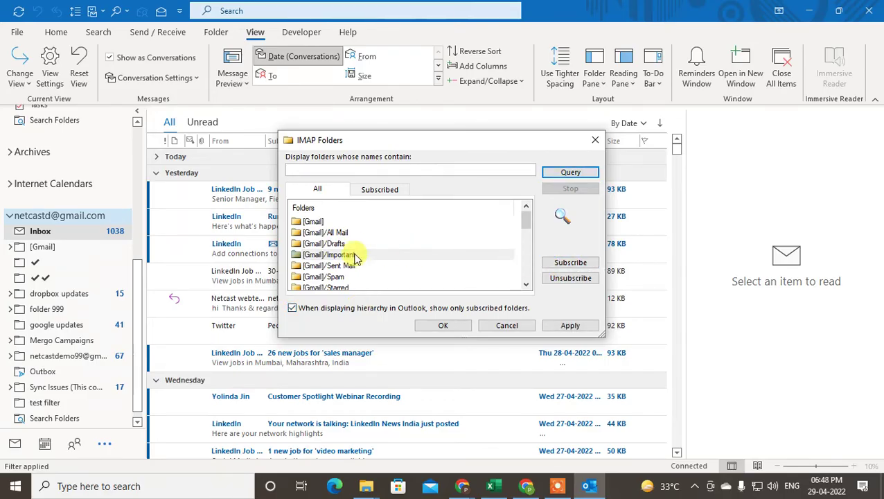
{"action": "left_click", "coordinate": [569, 264]}
{"action": "left_click", "coordinate": [575, 327]}
{"action": "left_click", "coordinate": [470, 328]}
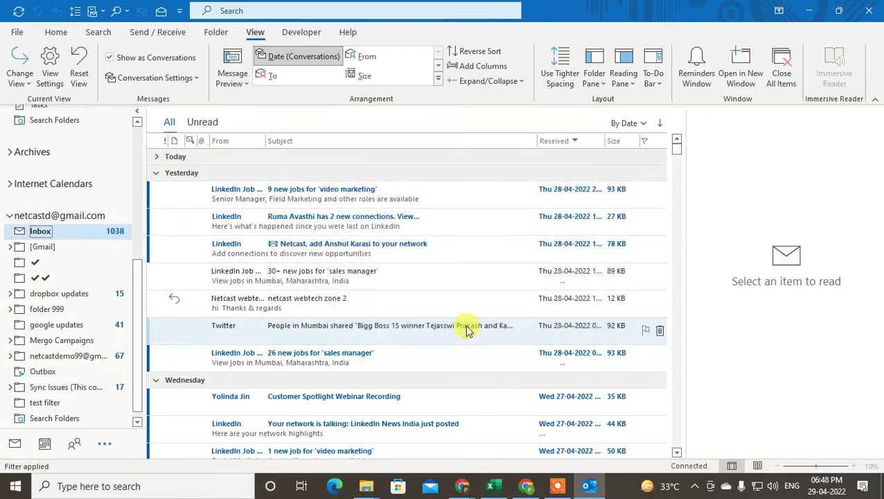
{"action": "scroll", "coordinate": [76, 297], "scroll_direction": "down", "scroll_amount": 1}
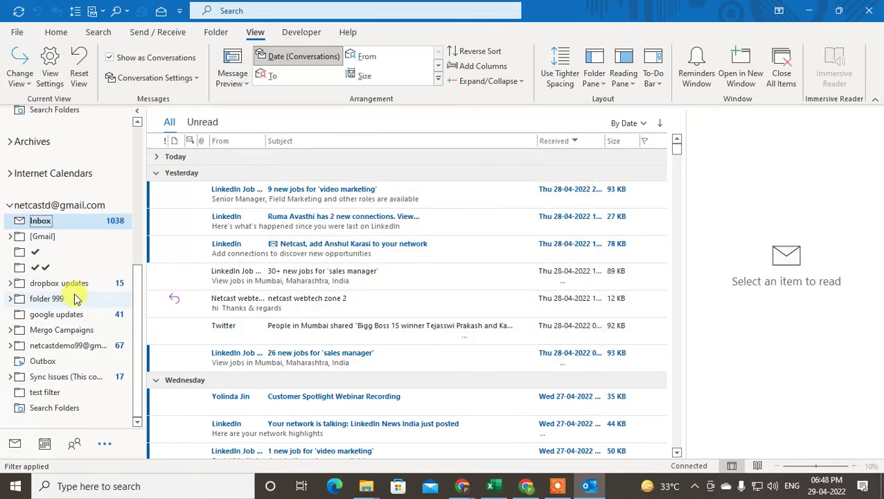
{"action": "scroll", "coordinate": [42, 277], "scroll_direction": "up", "scroll_amount": 3}
{"action": "left_click", "coordinate": [10, 290]}
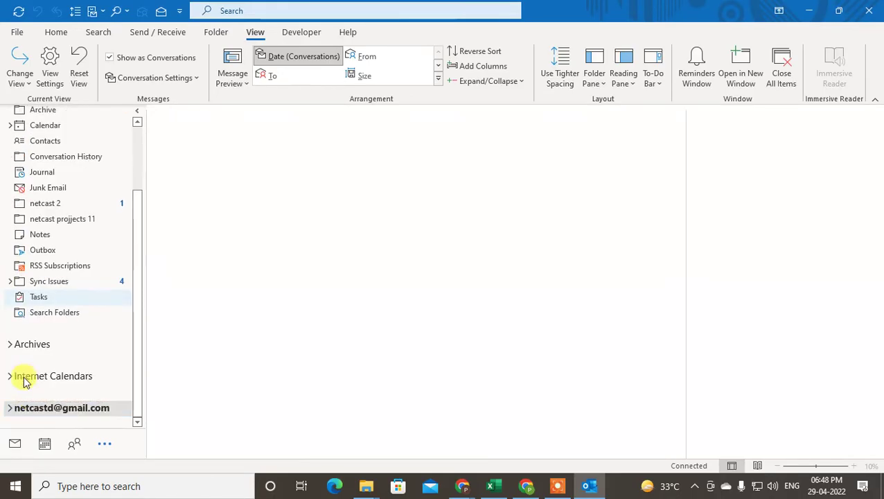
{"action": "left_click", "coordinate": [10, 407]}
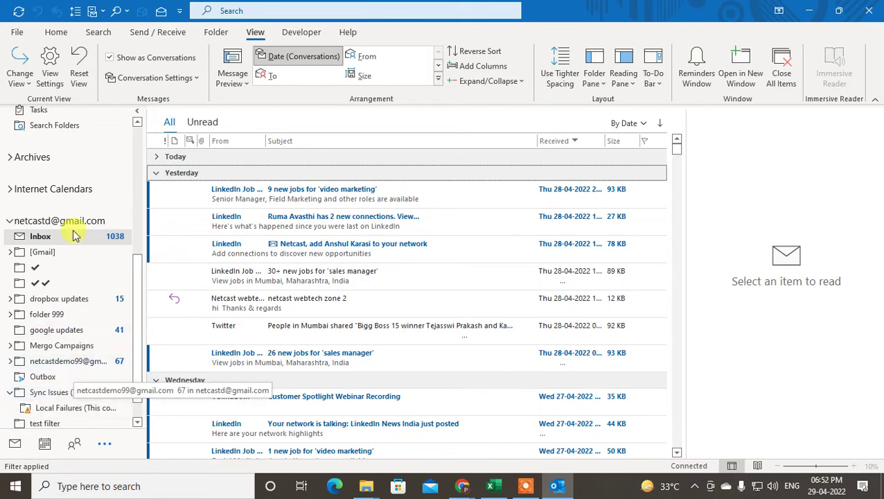
Reopen IMAP Folders from the Inbox's context menu and query the Gmail folder list again
{"action": "right_click", "coordinate": [67, 239]}
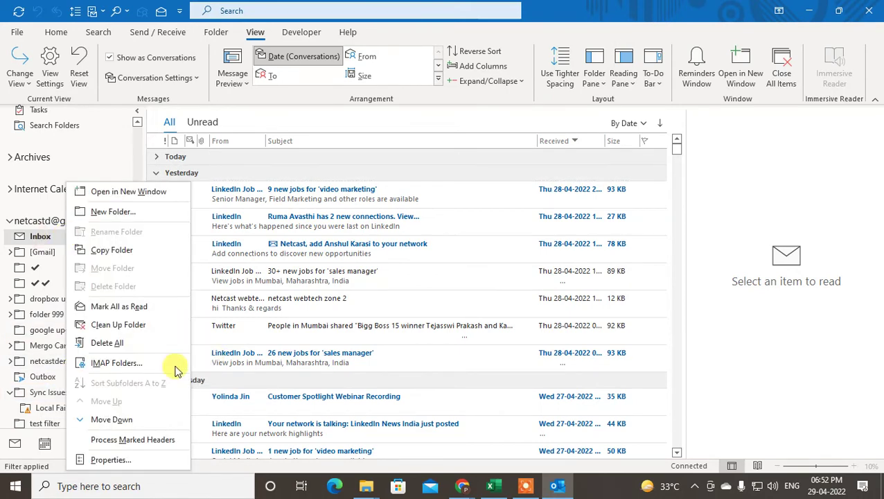
{"action": "left_click", "coordinate": [138, 363]}
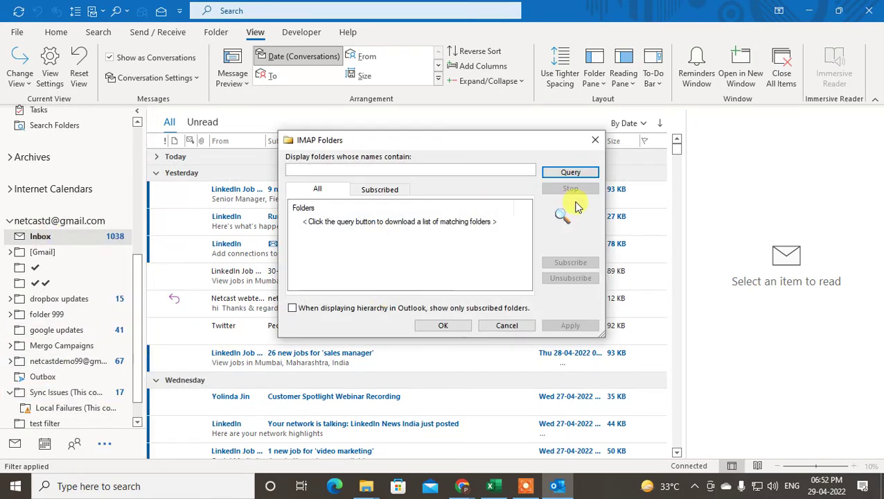
{"action": "left_click", "coordinate": [570, 173]}
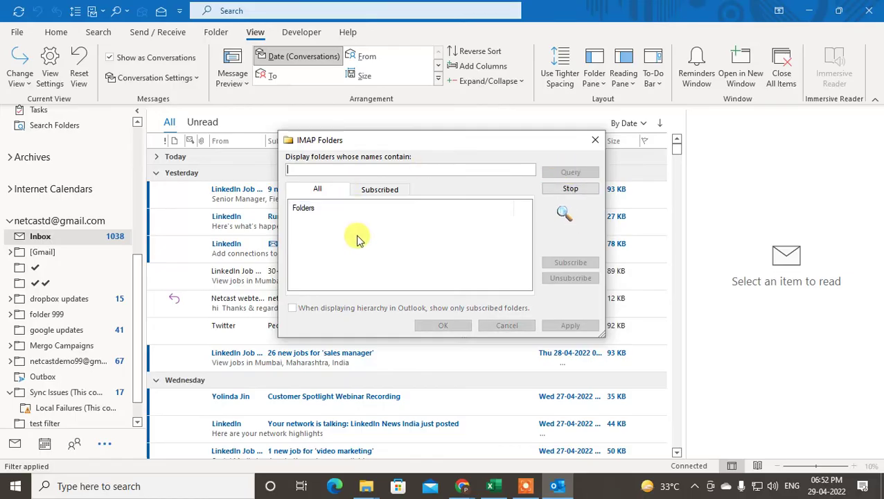
{"action": "scroll", "coordinate": [356, 233], "scroll_direction": "down", "scroll_amount": 5}
{"action": "scroll", "coordinate": [406, 258], "scroll_direction": "up", "scroll_amount": 5}
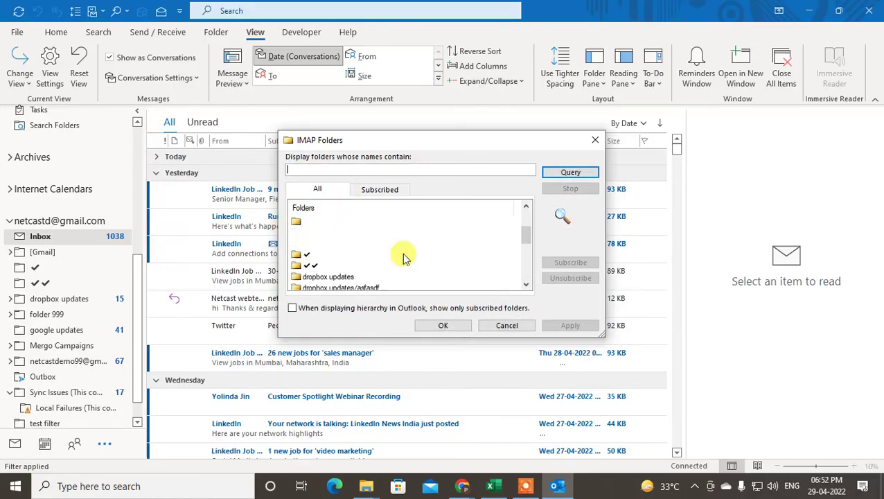
{"action": "scroll", "coordinate": [346, 253], "scroll_direction": "down", "scroll_amount": 1}
{"action": "scroll", "coordinate": [409, 270], "scroll_direction": "up", "scroll_amount": 1}
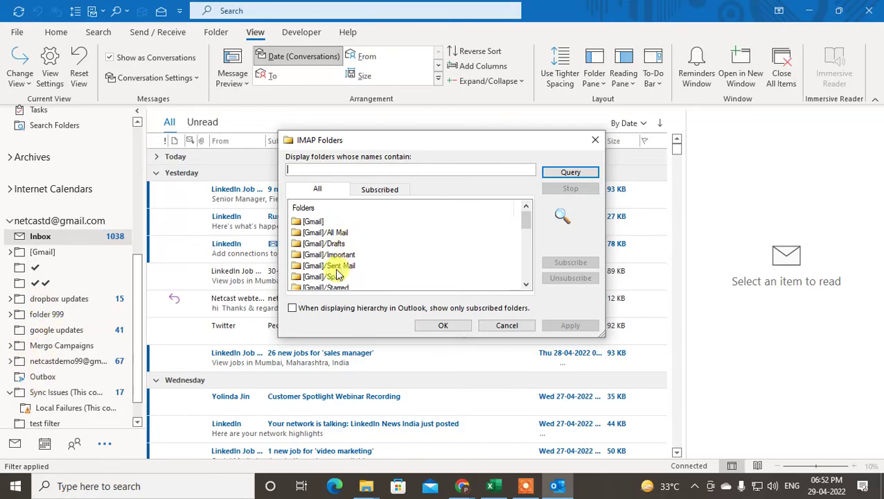
Subscribe to [Gmail]/Drafts with 'show only subscribed folders' ticked, then Apply and OK
{"action": "left_click", "coordinate": [345, 244]}
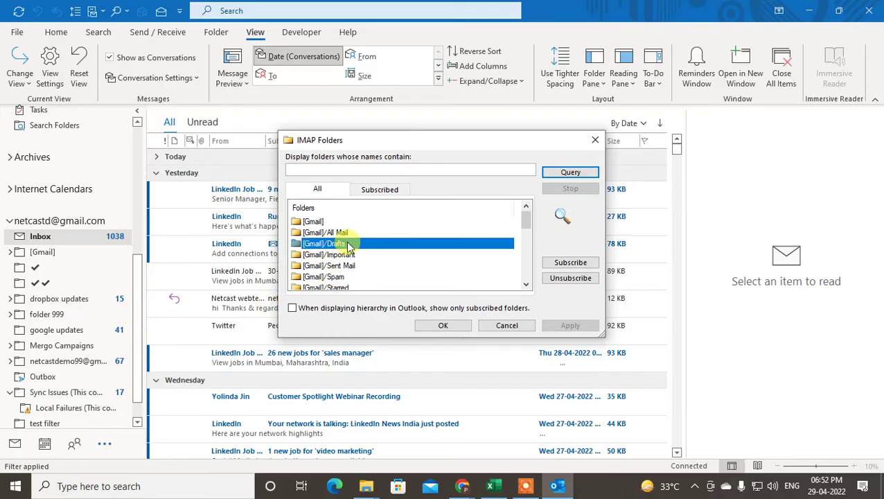
{"action": "left_click", "coordinate": [293, 309]}
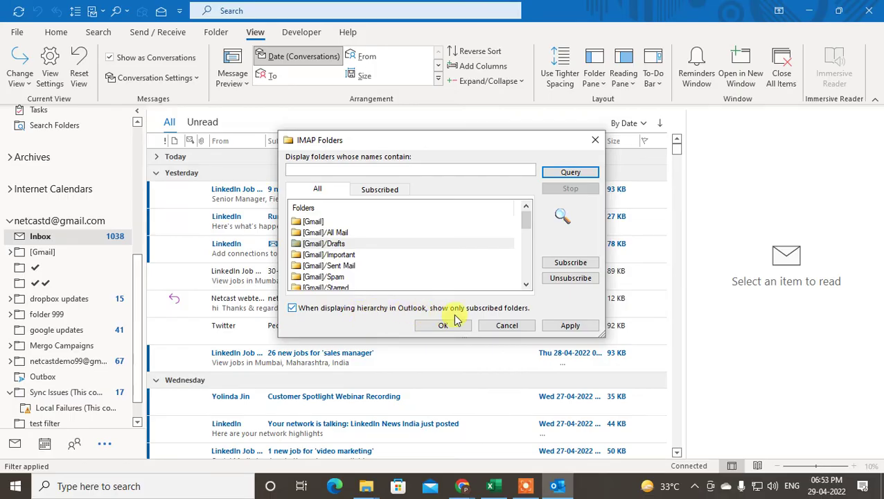
{"action": "left_click", "coordinate": [320, 245]}
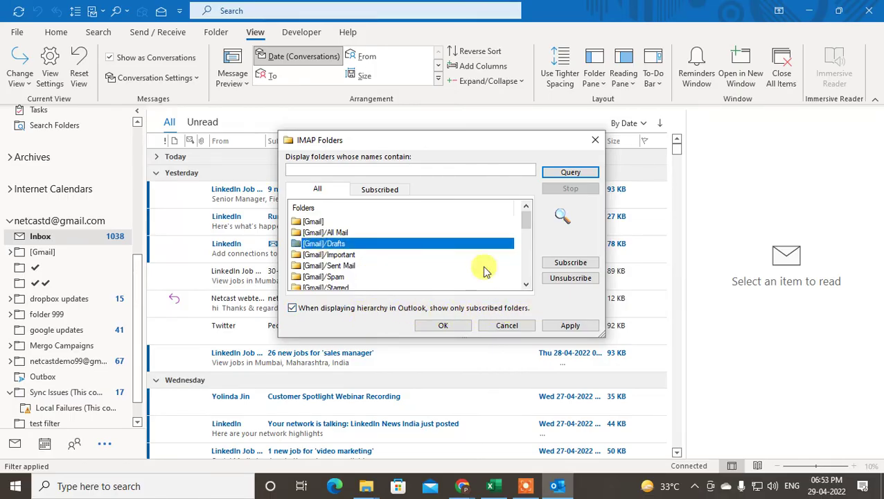
{"action": "left_click", "coordinate": [571, 263]}
{"action": "left_click", "coordinate": [570, 325]}
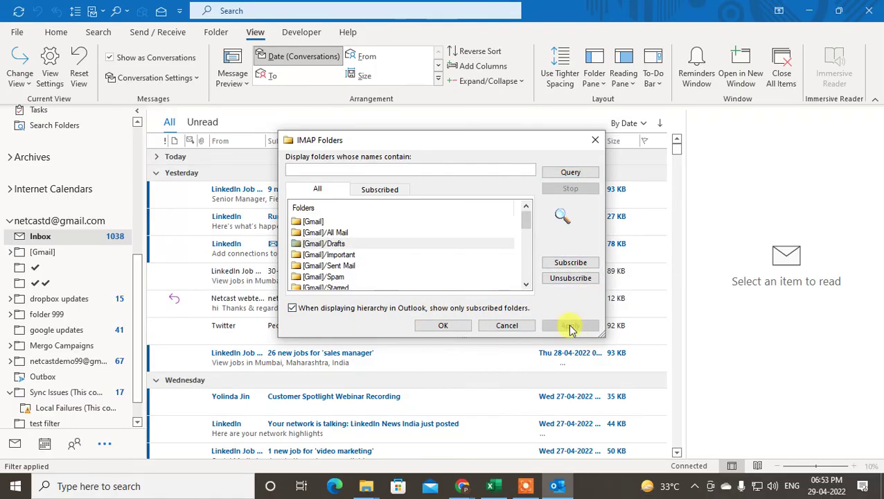
{"action": "left_click", "coordinate": [444, 326]}
{"action": "scroll", "coordinate": [77, 338], "scroll_direction": "down", "scroll_amount": 1}
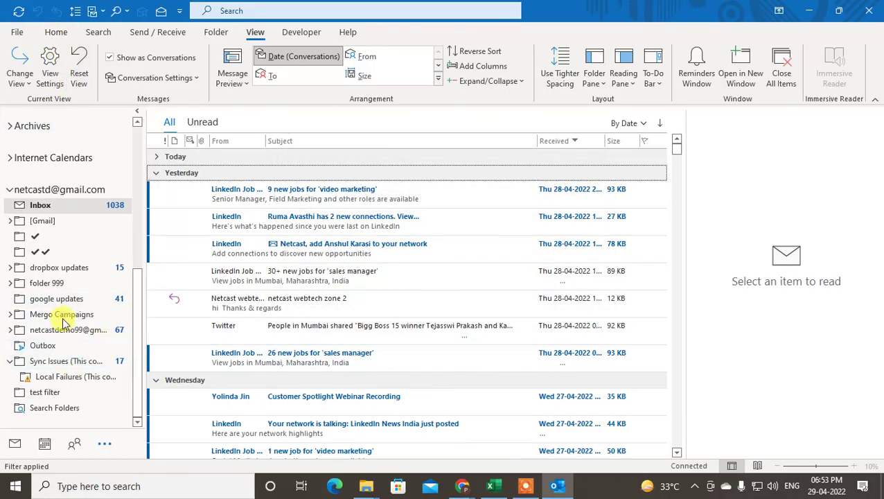
{"action": "scroll", "coordinate": [26, 235], "scroll_direction": "up", "scroll_amount": 1}
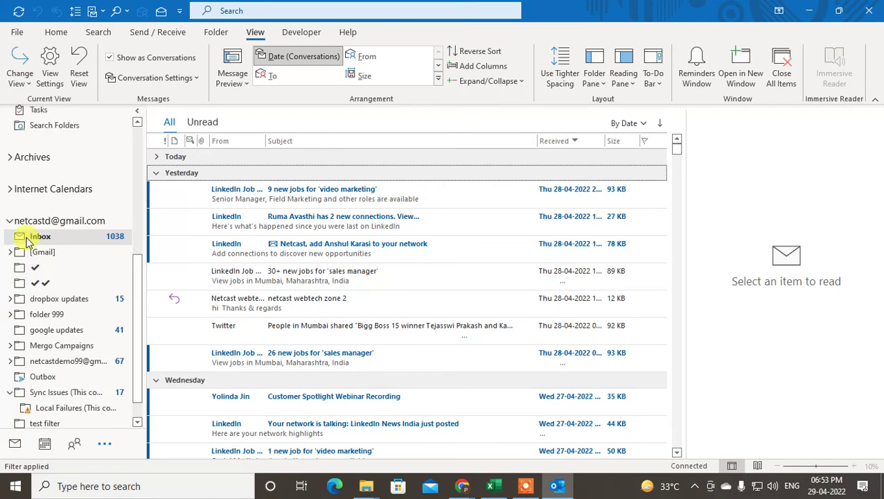
{"action": "scroll", "coordinate": [42, 236], "scroll_direction": "up", "scroll_amount": 3}
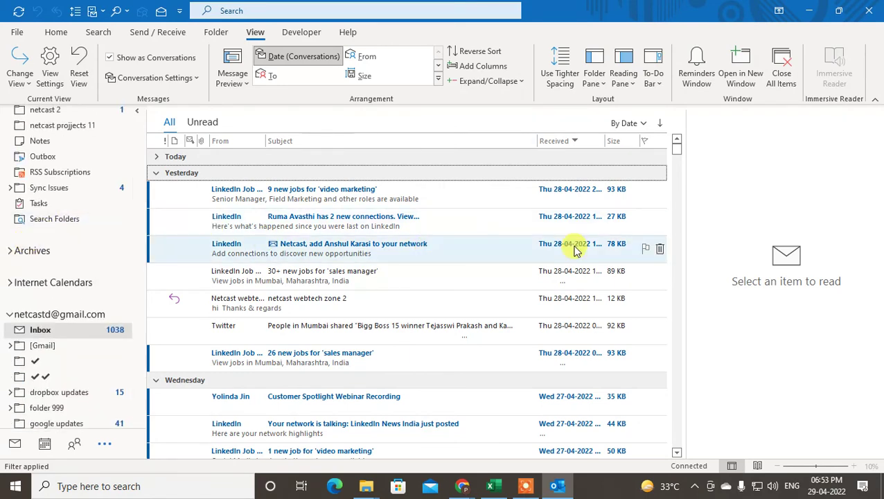